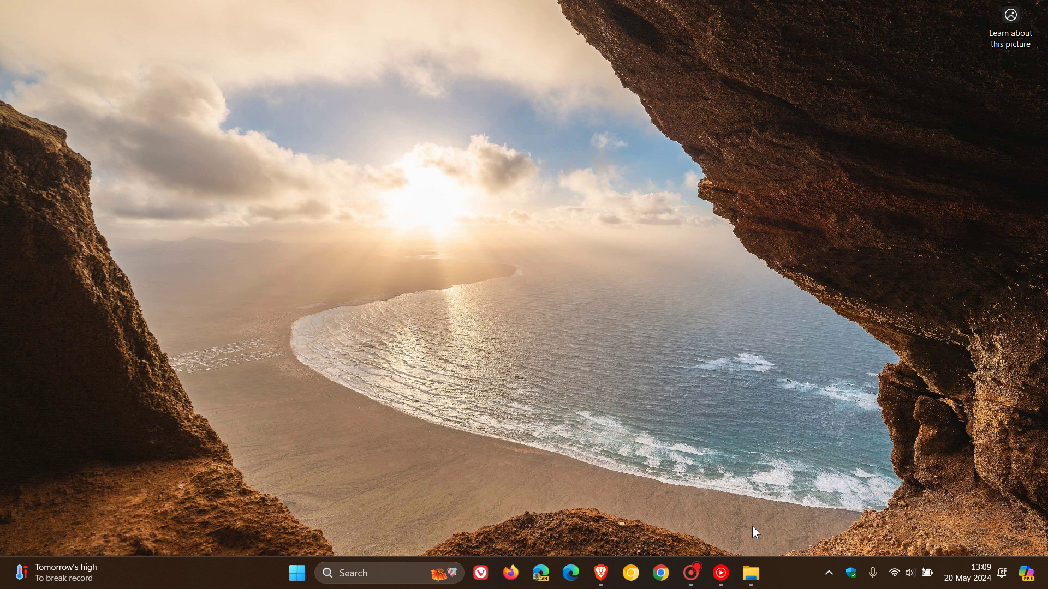
- View File Explorer's Home page, then replay the Brave demo clip full screen from the start
left_click(751, 573)
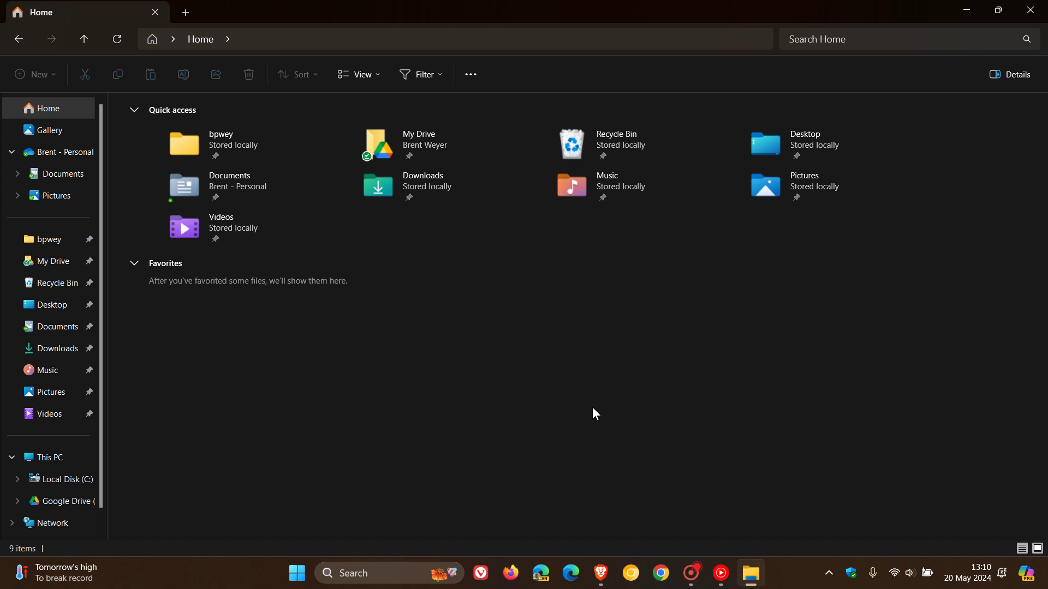
left_click(966, 11)
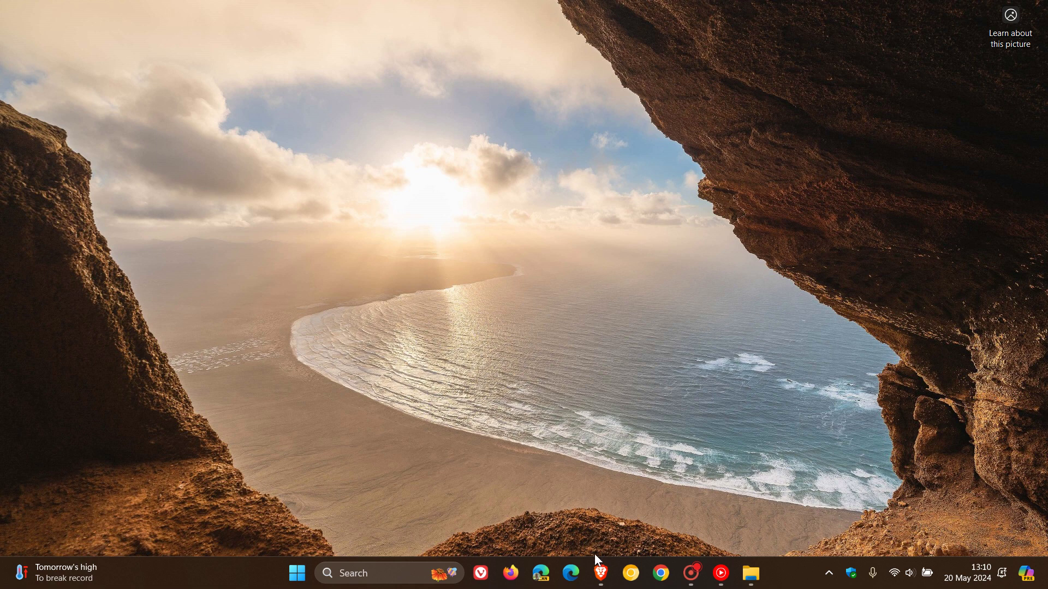
left_click(601, 573)
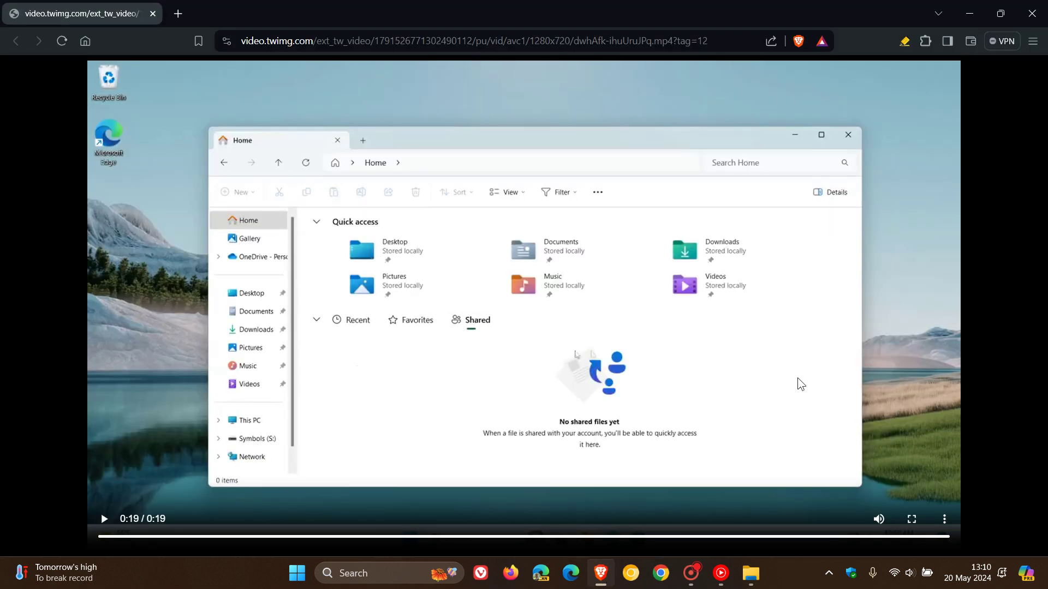
left_click(103, 519)
left_click(912, 518)
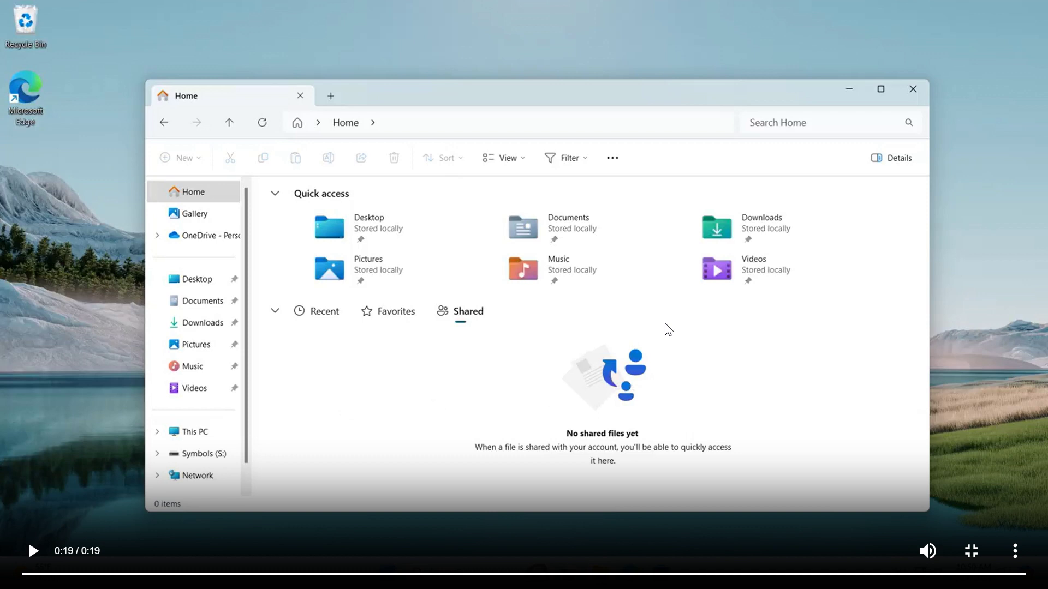
left_click(33, 551)
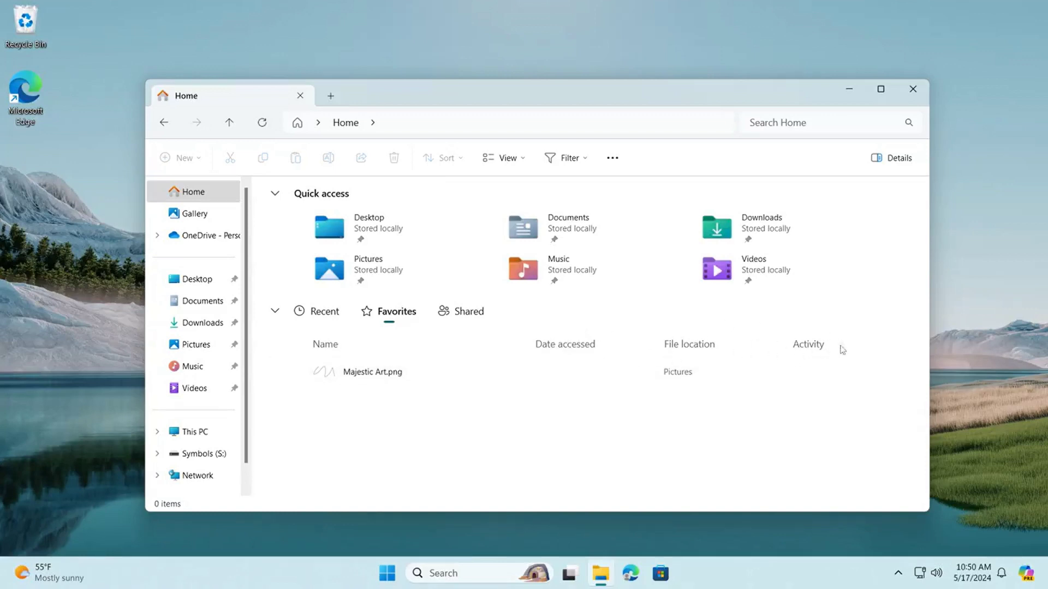
left_click(468, 311)
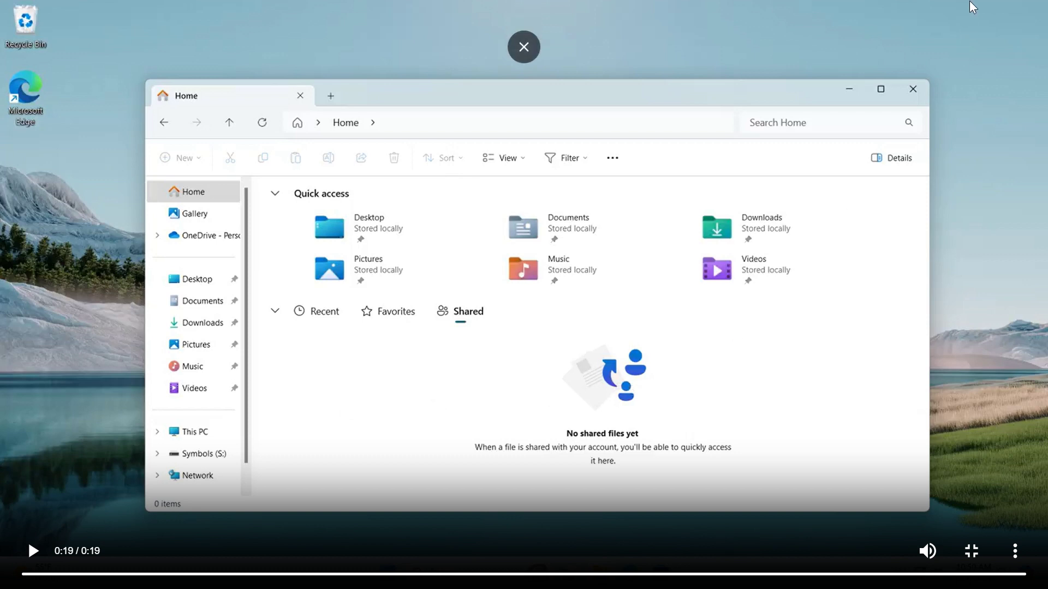
- Exit full-screen playback and minimize the Brave window to reveal the desktop
left_click(522, 46)
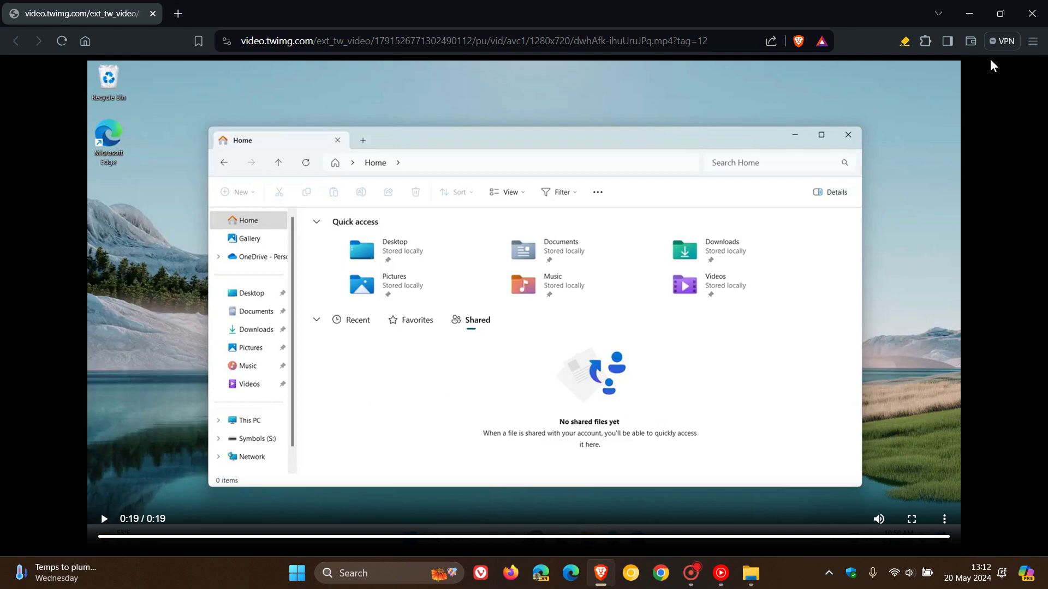
left_click(968, 12)
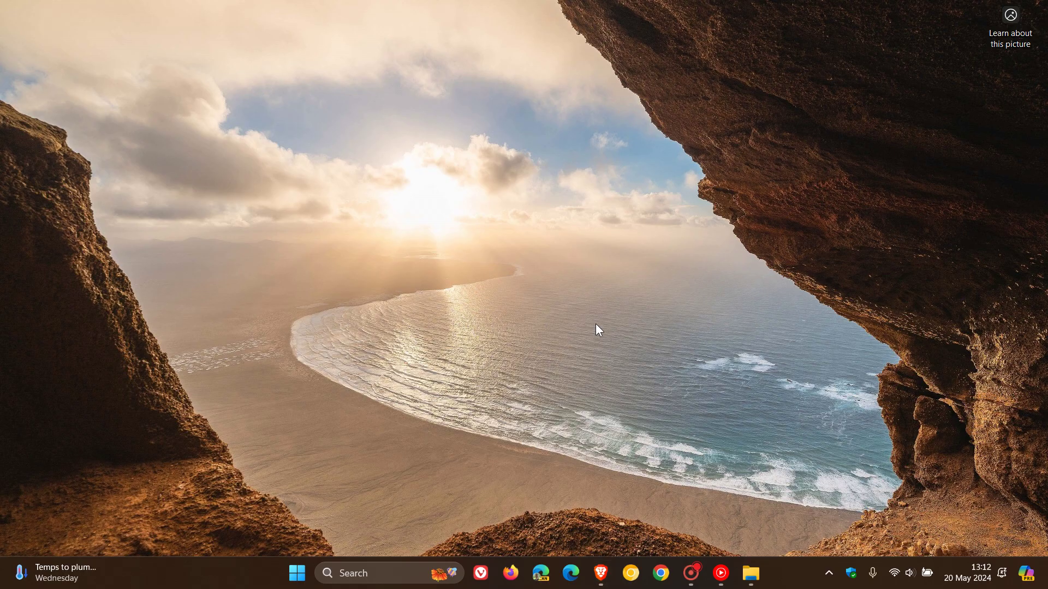